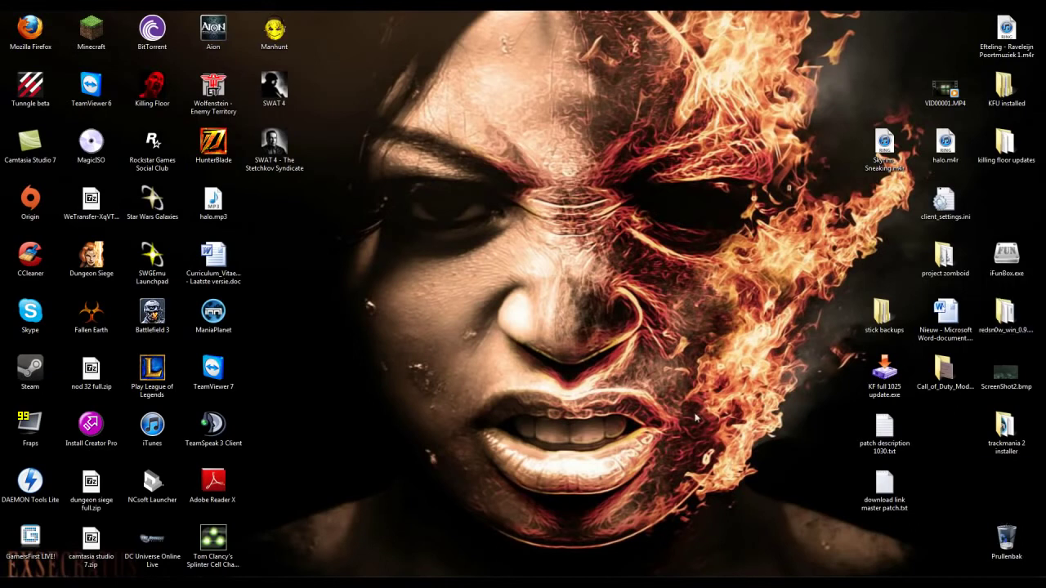
Open the file location of the SWAT 4 desktop shortcut from its properties.
{"action": "right_click", "coordinate": [270, 91]}
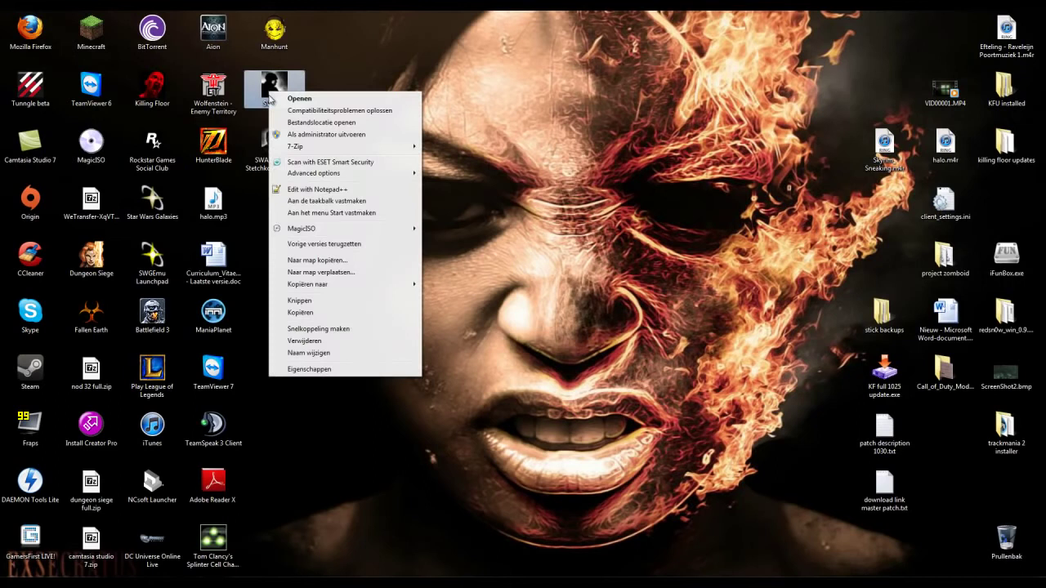
{"action": "left_click", "coordinate": [311, 370]}
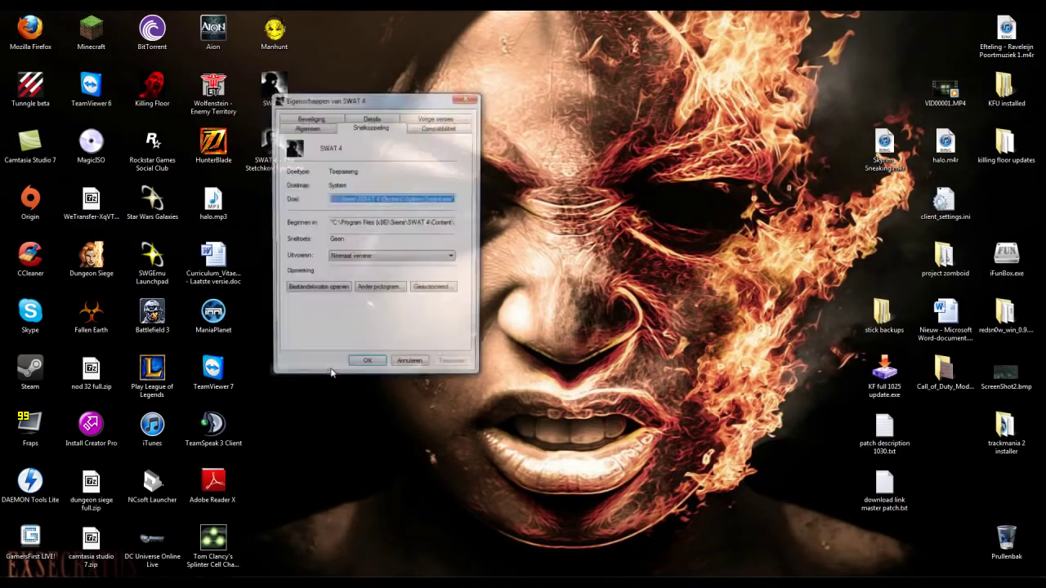
{"action": "left_click", "coordinate": [322, 289]}
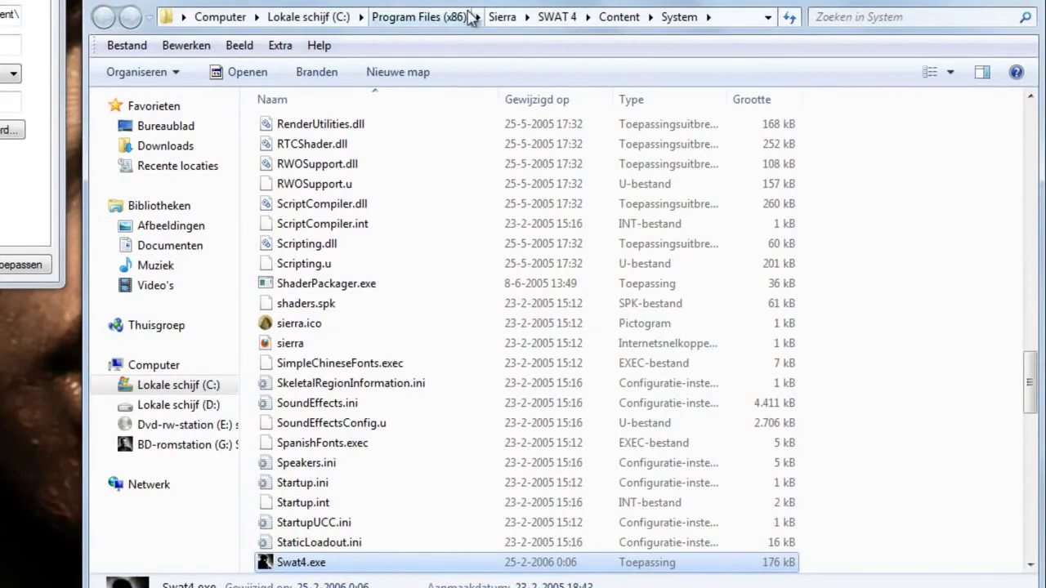
Look through the ContentExpansion and Content folders inside the Sierra\SWAT 4 installation folder.
{"action": "left_click", "coordinate": [504, 23]}
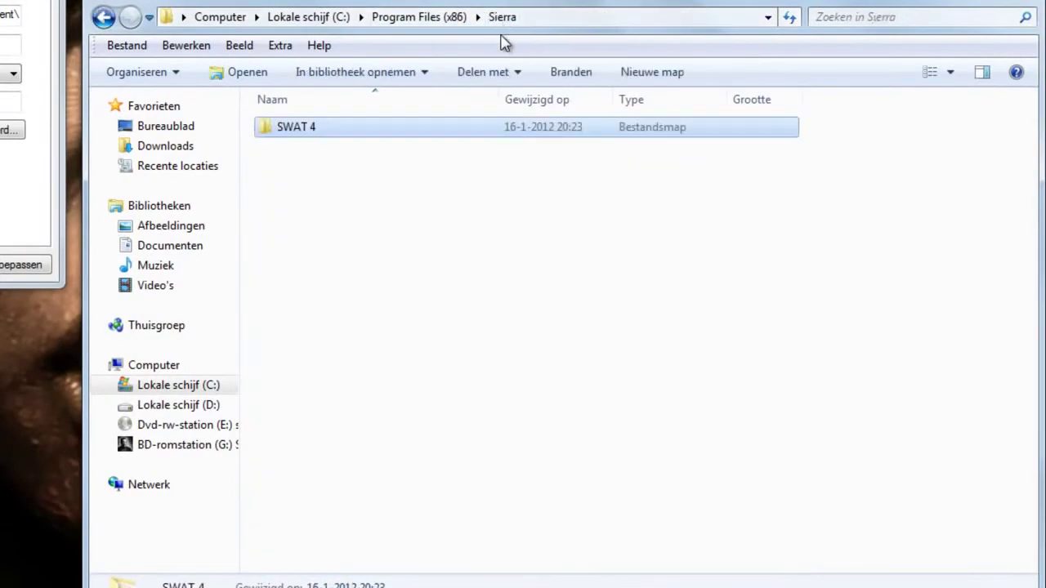
{"action": "double_click", "coordinate": [292, 131]}
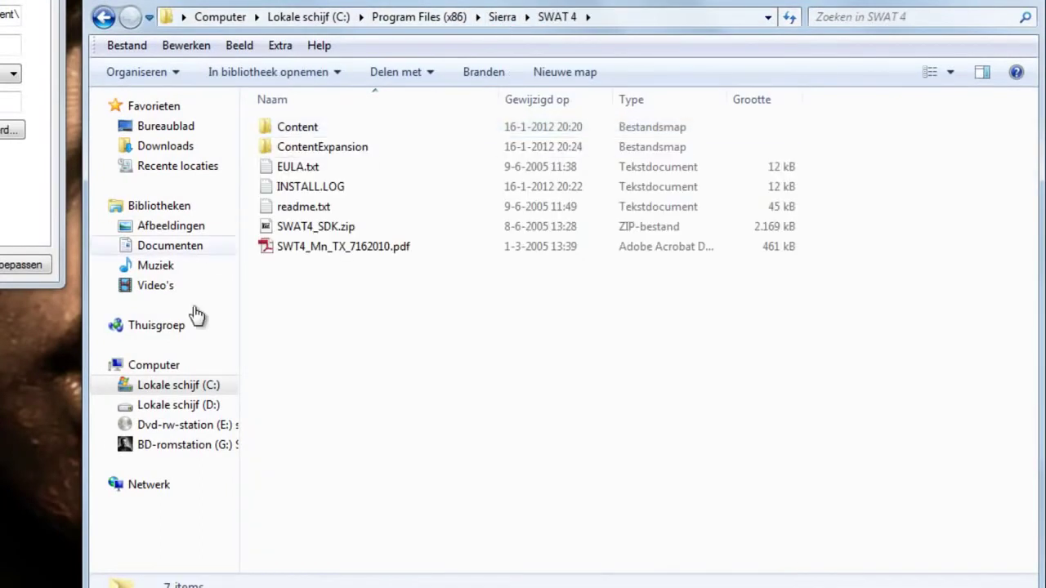
{"action": "double_click", "coordinate": [366, 149]}
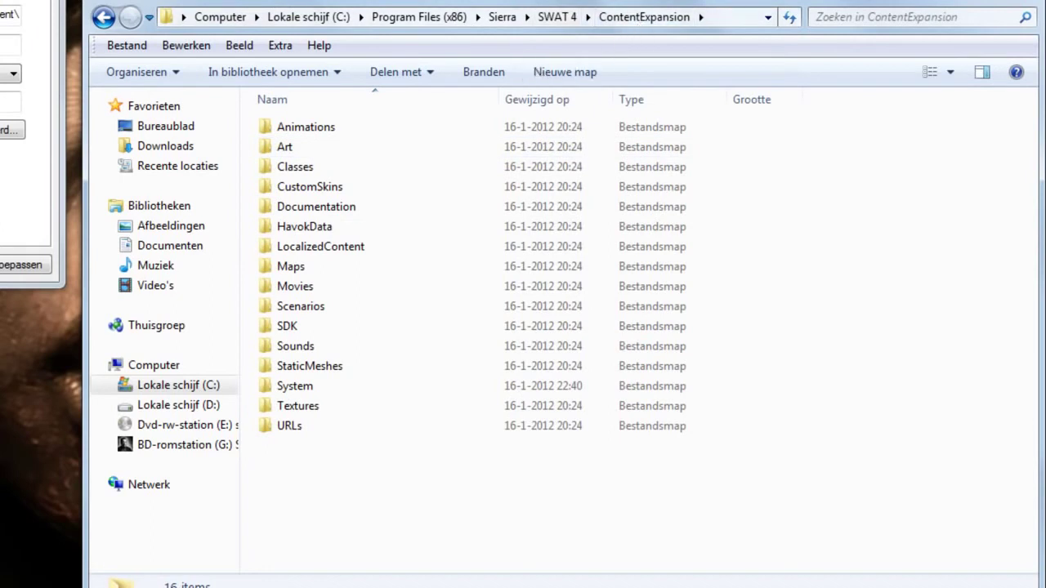
{"action": "left_click", "coordinate": [572, 17]}
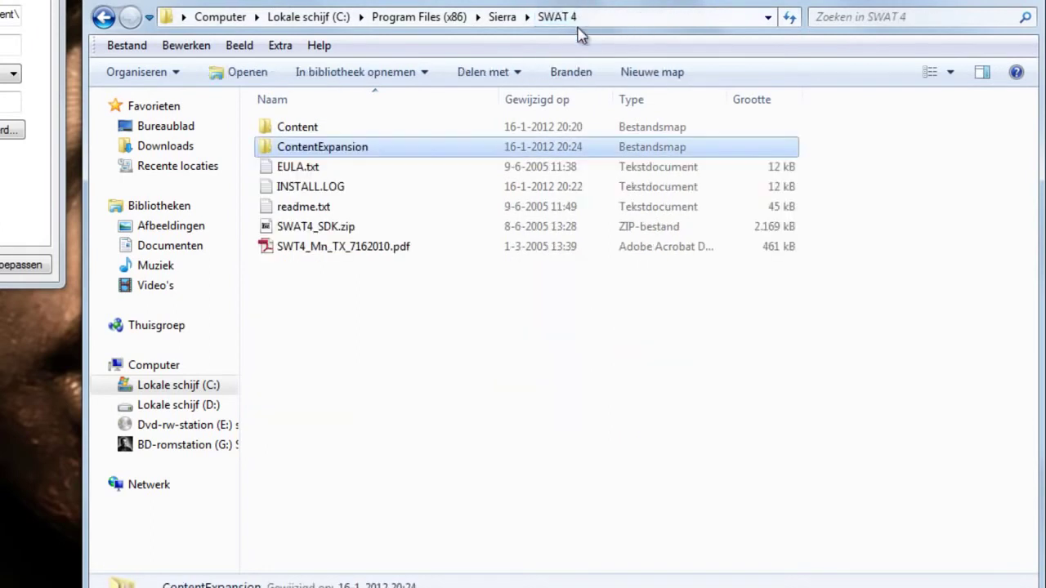
{"action": "double_click", "coordinate": [296, 129]}
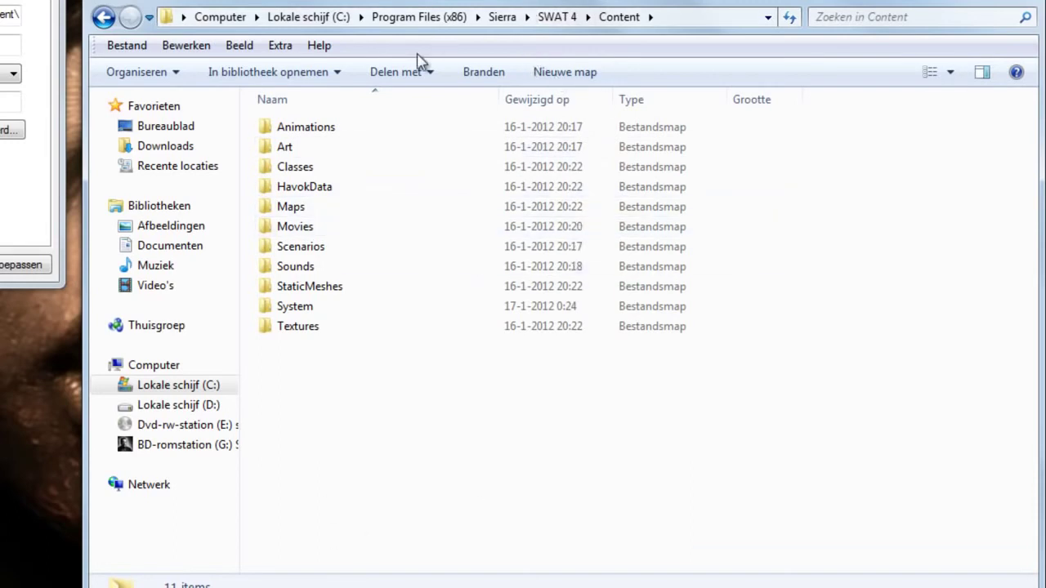
Starting from drive C:, open the folder Program Files (x86)\Sierra\SWAT 4\Content\System.
{"action": "left_click", "coordinate": [328, 16]}
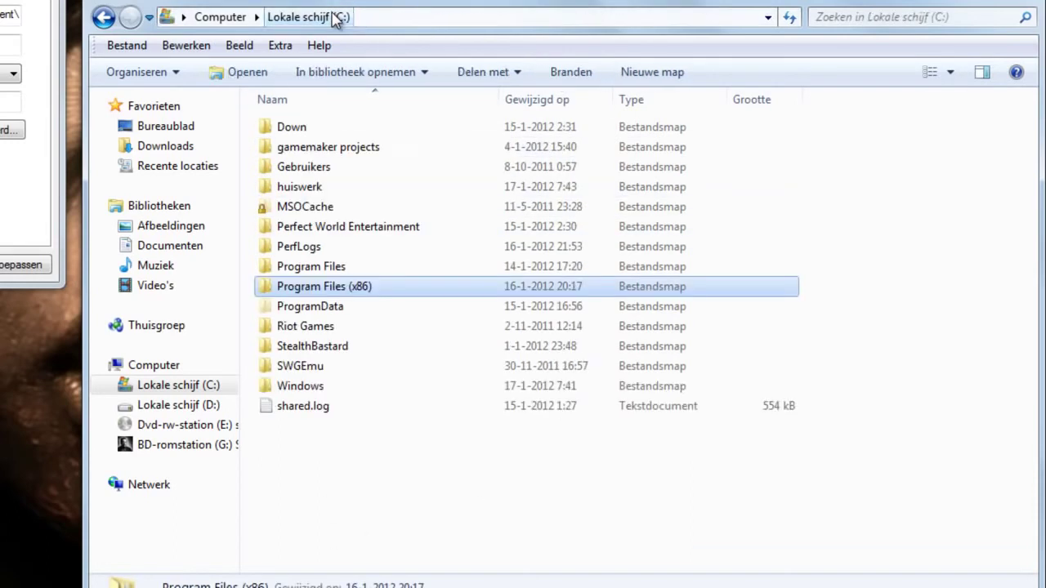
{"action": "double_click", "coordinate": [327, 286]}
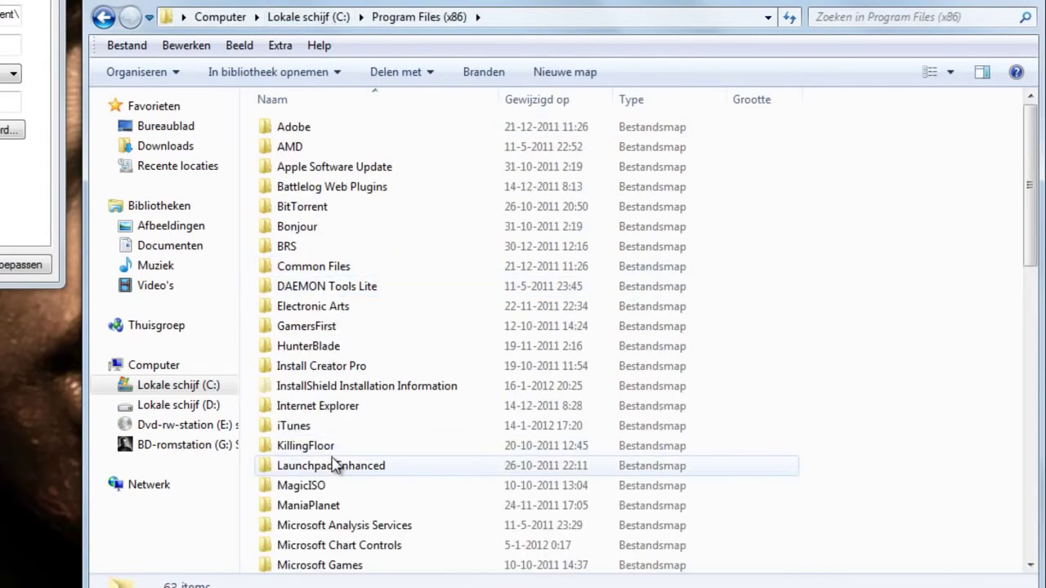
{"action": "key", "text": "s"}
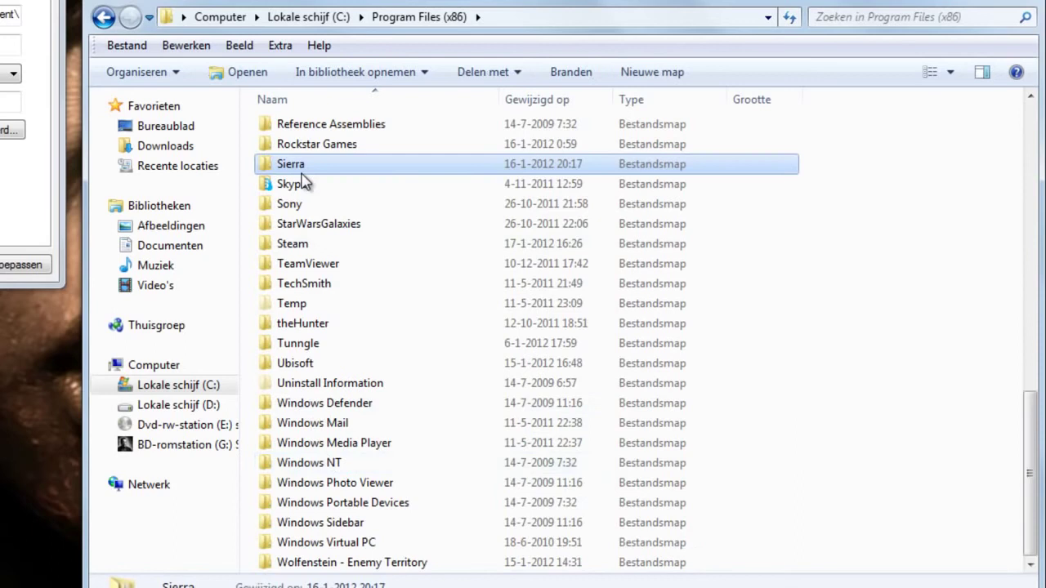
{"action": "double_click", "coordinate": [301, 165]}
{"action": "left_click", "coordinate": [310, 133]}
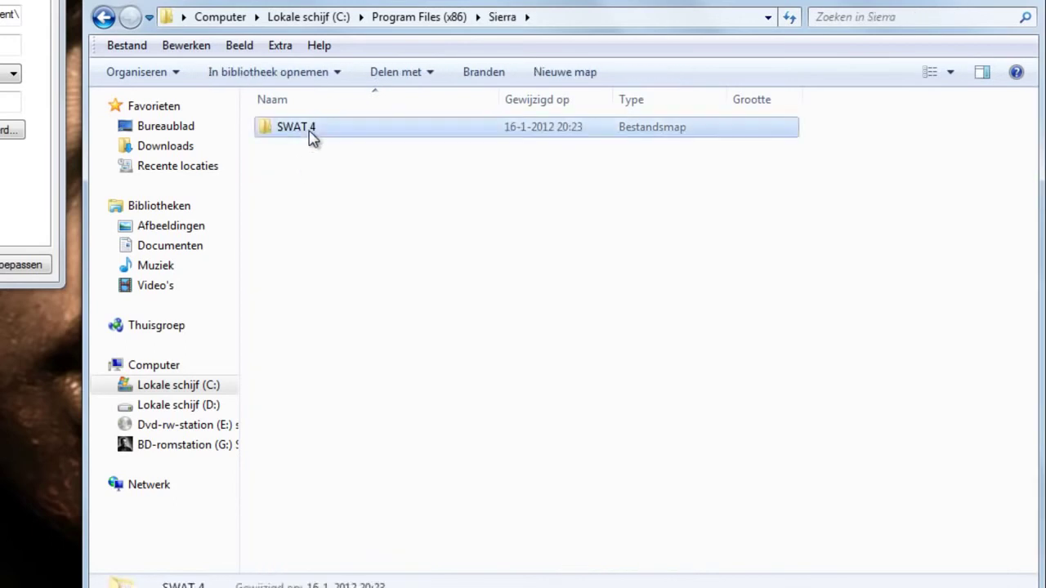
{"action": "double_click", "coordinate": [310, 133]}
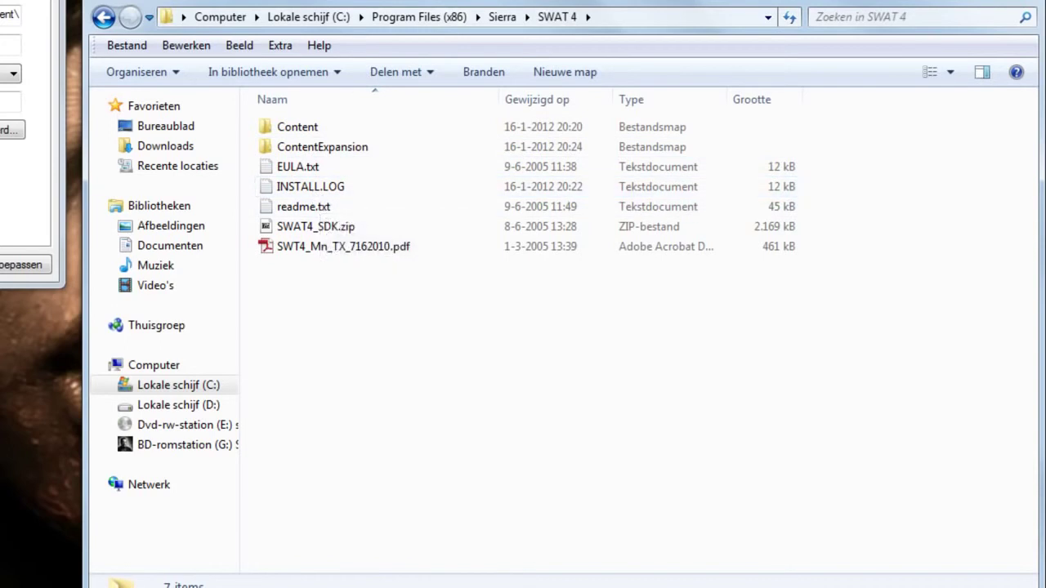
{"action": "left_click", "coordinate": [309, 135]}
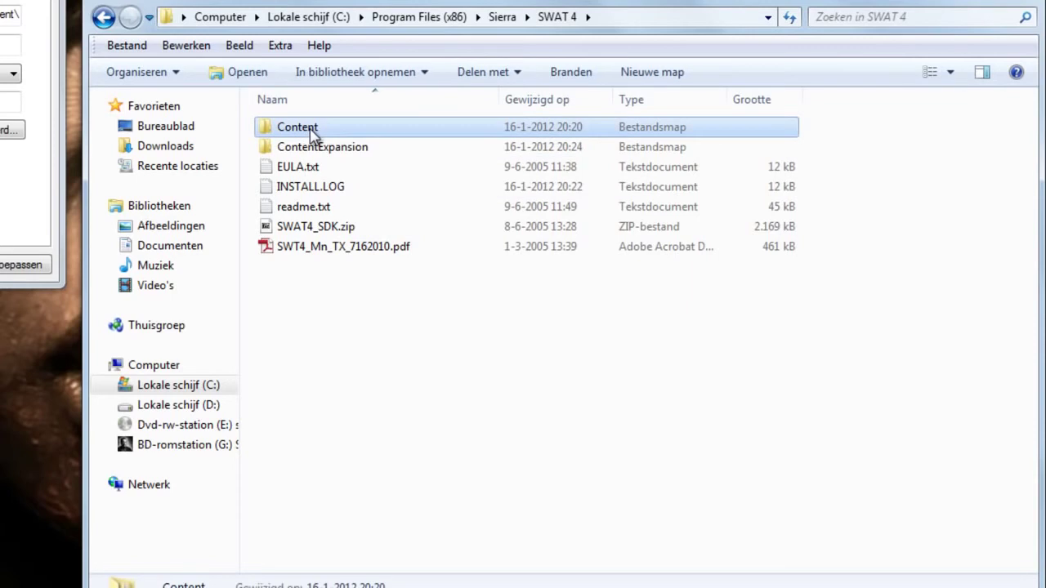
{"action": "double_click", "coordinate": [311, 131]}
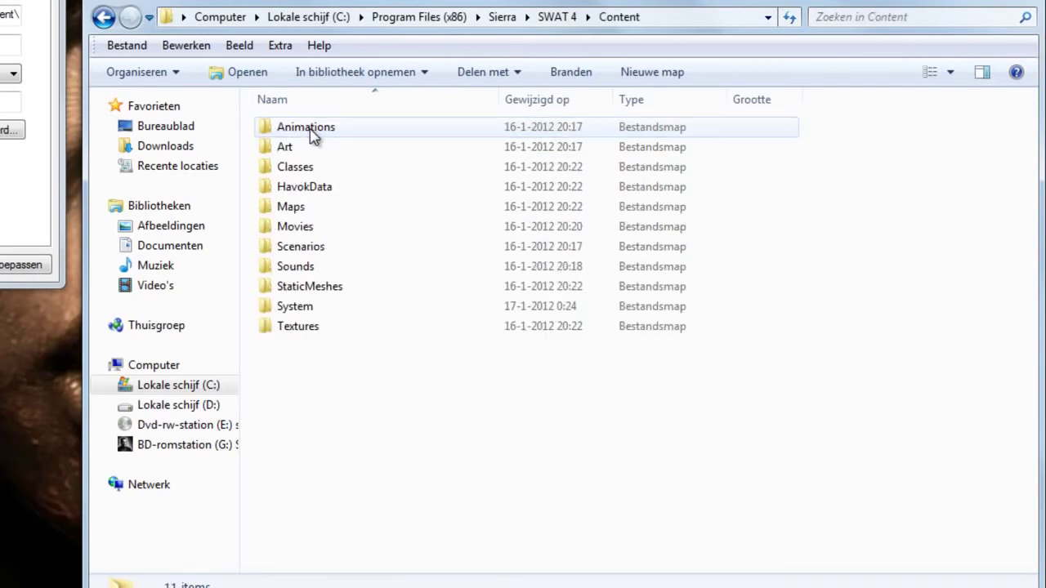
{"action": "double_click", "coordinate": [314, 310]}
{"action": "left_click", "coordinate": [314, 315]}
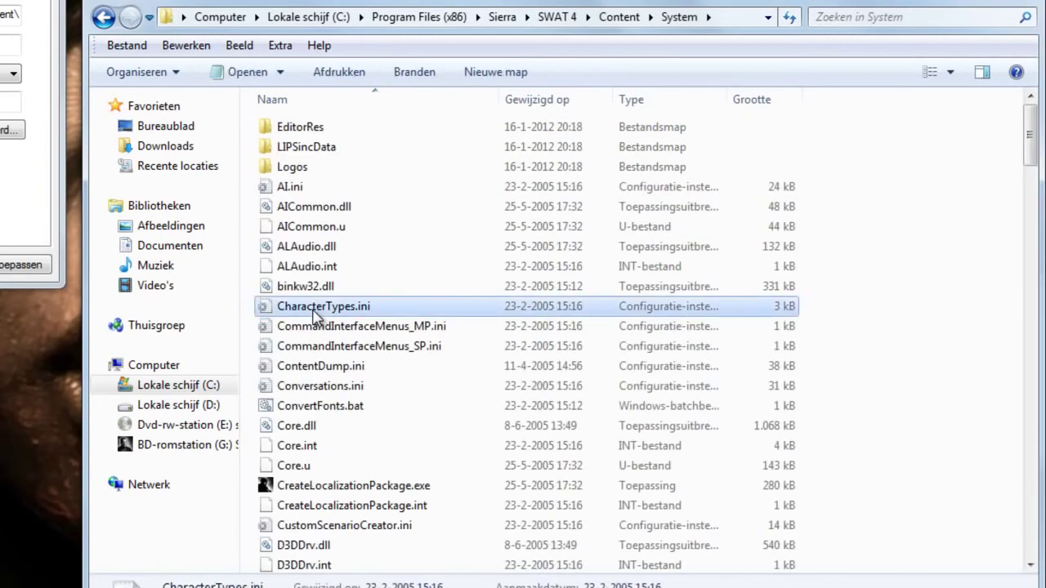
Locate Swat4.ini in the System folder and open it for editing in Notepad++.
{"action": "scroll", "coordinate": [302, 327], "scroll_direction": "down", "scroll_amount": 3}
{"action": "key", "text": "s"}
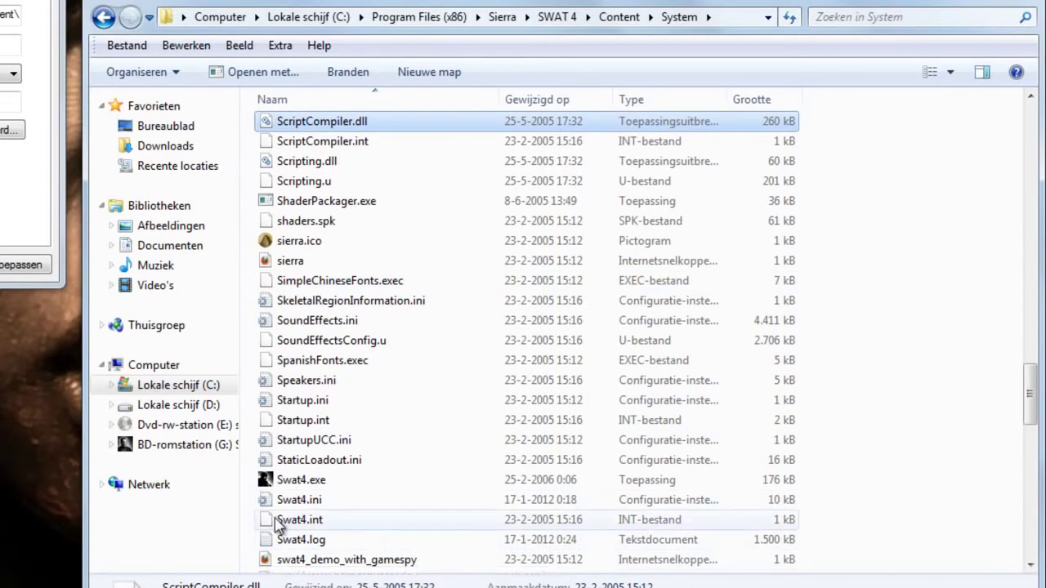
{"action": "left_click", "coordinate": [317, 503]}
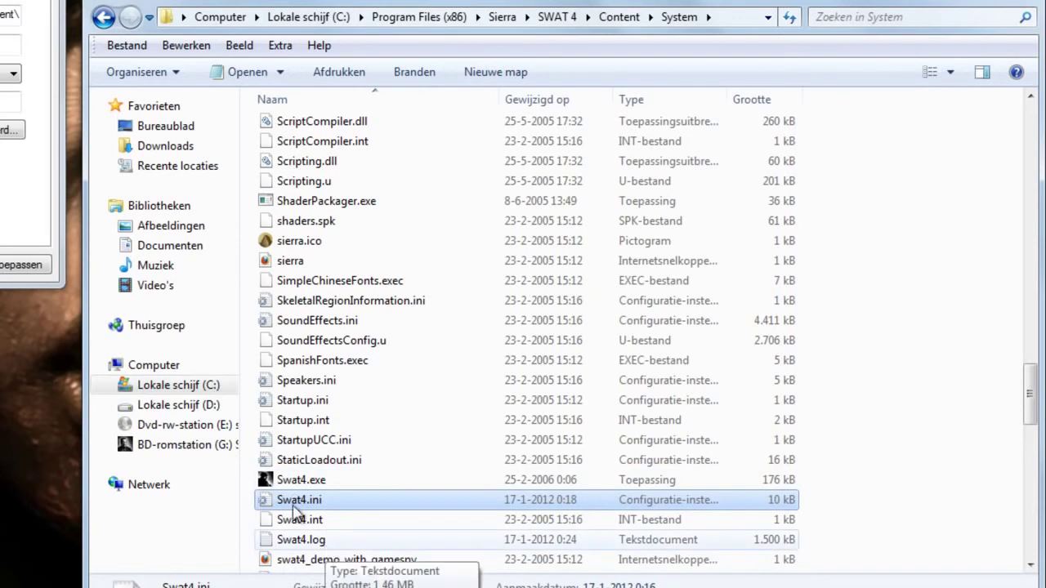
{"action": "right_click", "coordinate": [290, 506]}
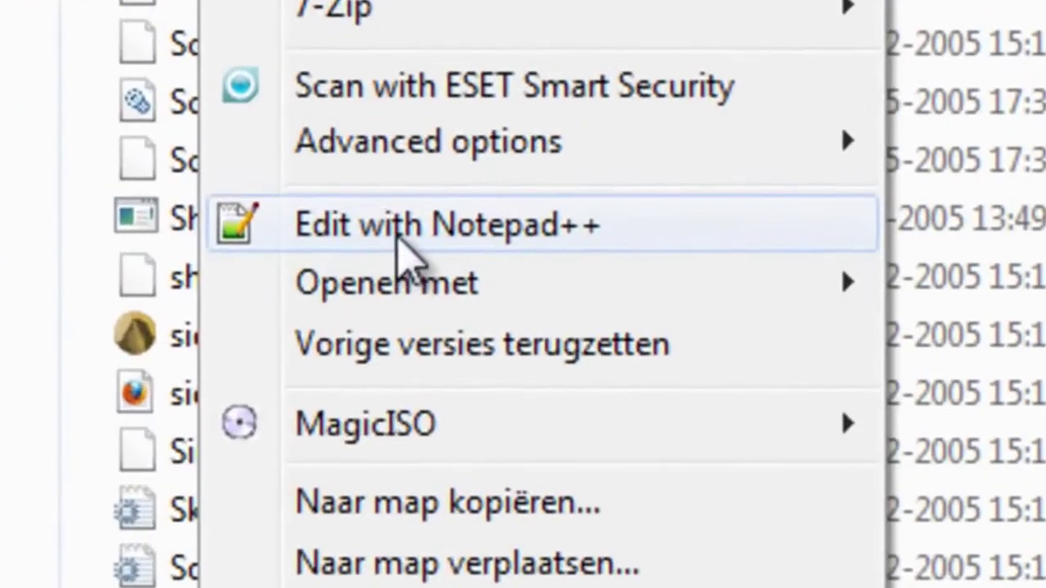
{"action": "left_click", "coordinate": [409, 241]}
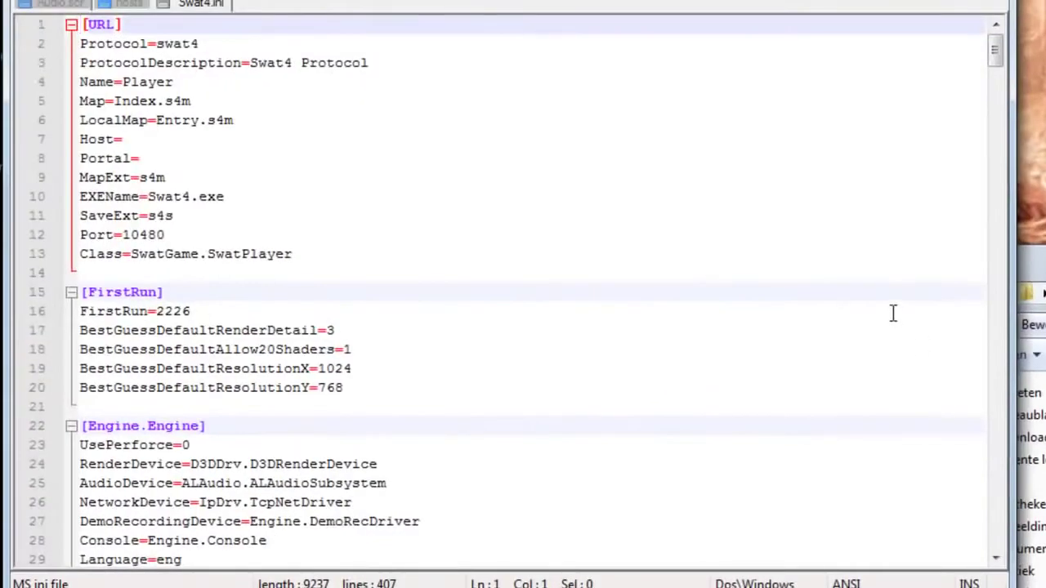
Search Swat4.ini for "fullscreen" and move the Find dialog away from the matching viewport lines.
{"action": "scroll", "coordinate": [891, 315], "scroll_direction": "down", "scroll_amount": 4}
{"action": "scroll", "coordinate": [891, 320], "scroll_direction": "up", "scroll_amount": 4}
{"action": "key", "text": "ctrl+f"}
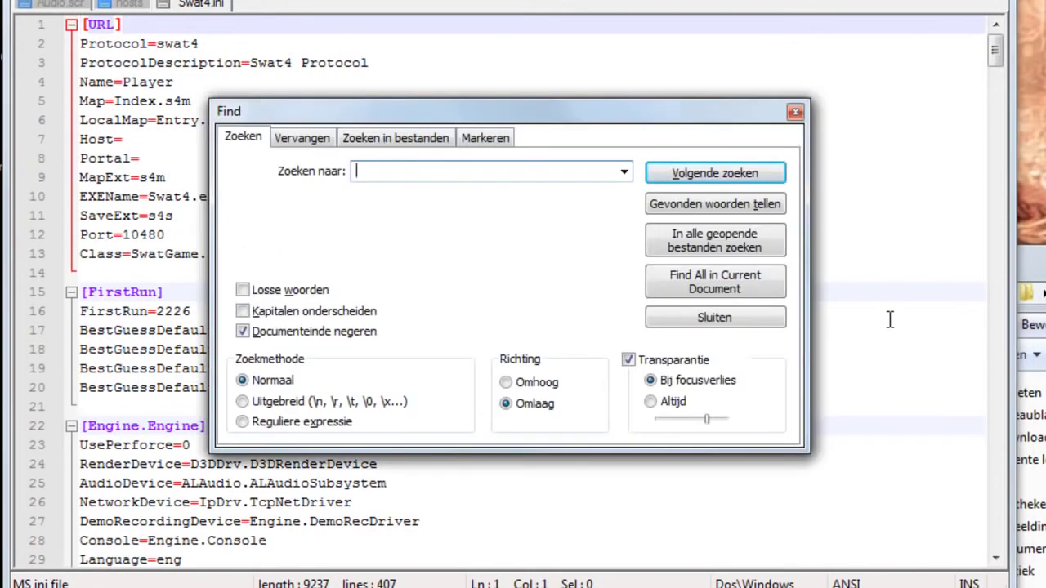
{"action": "type", "text": "fulls"}
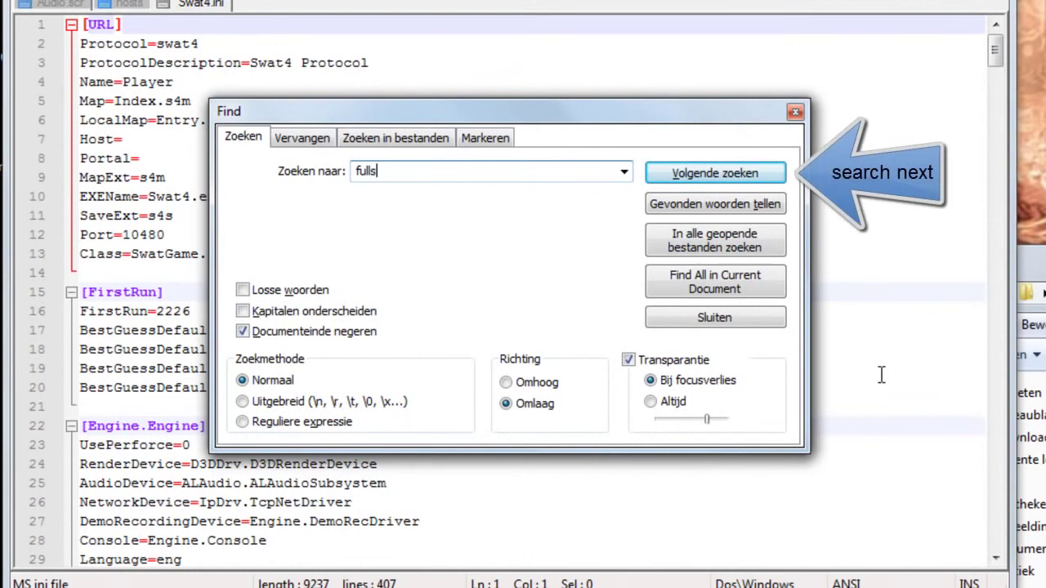
{"action": "type", "text": "creen"}
{"action": "left_click", "coordinate": [747, 175]}
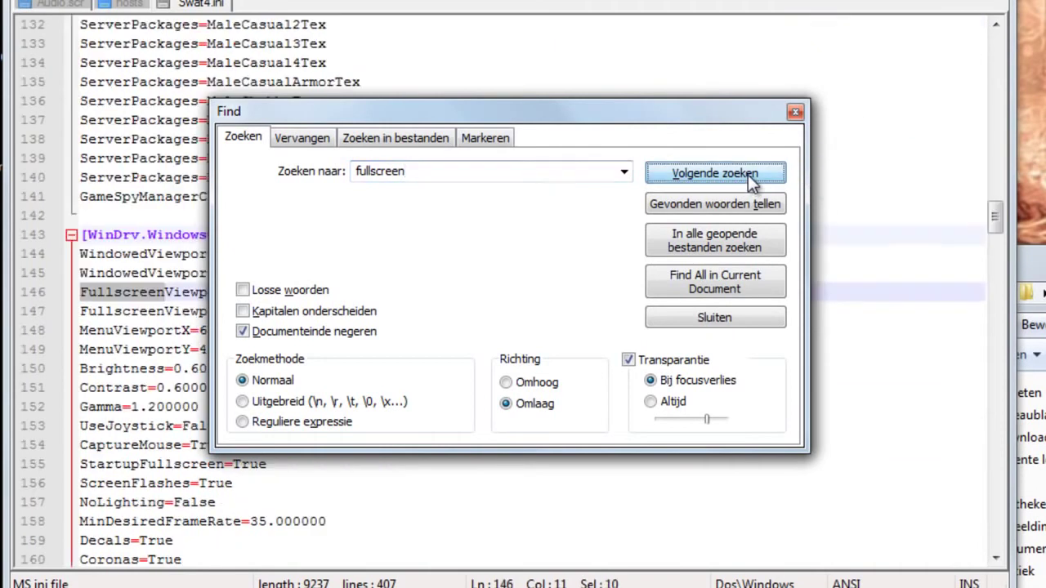
{"action": "left_click_drag", "start_coordinate": [567, 116], "coordinate": [753, 134]}
{"action": "left_click", "coordinate": [981, 131]}
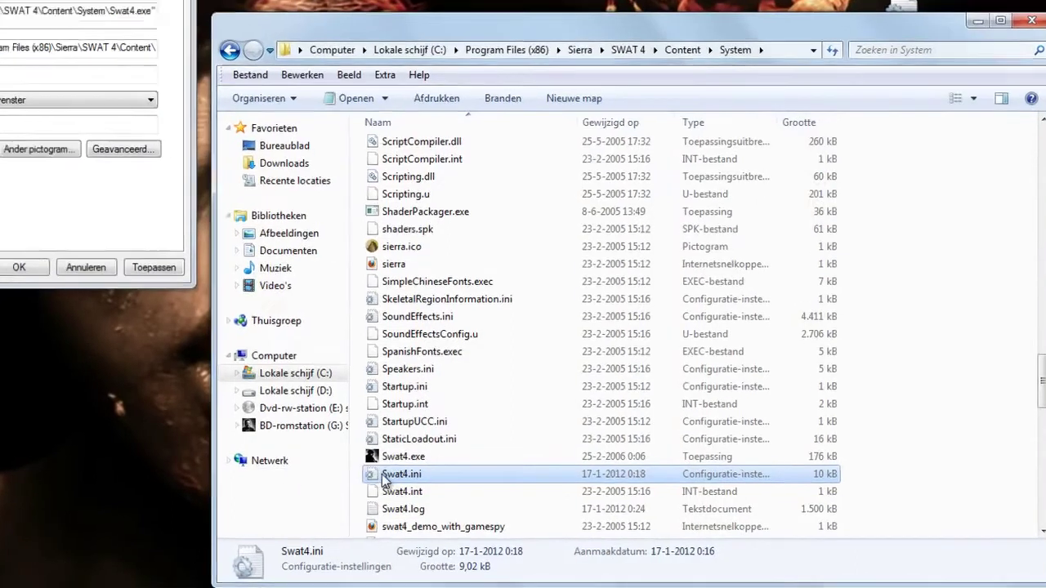
Ensure the read-only attribute is enabled in the properties of Swat4.ini and accept the dialog.
{"action": "right_click", "coordinate": [380, 474]}
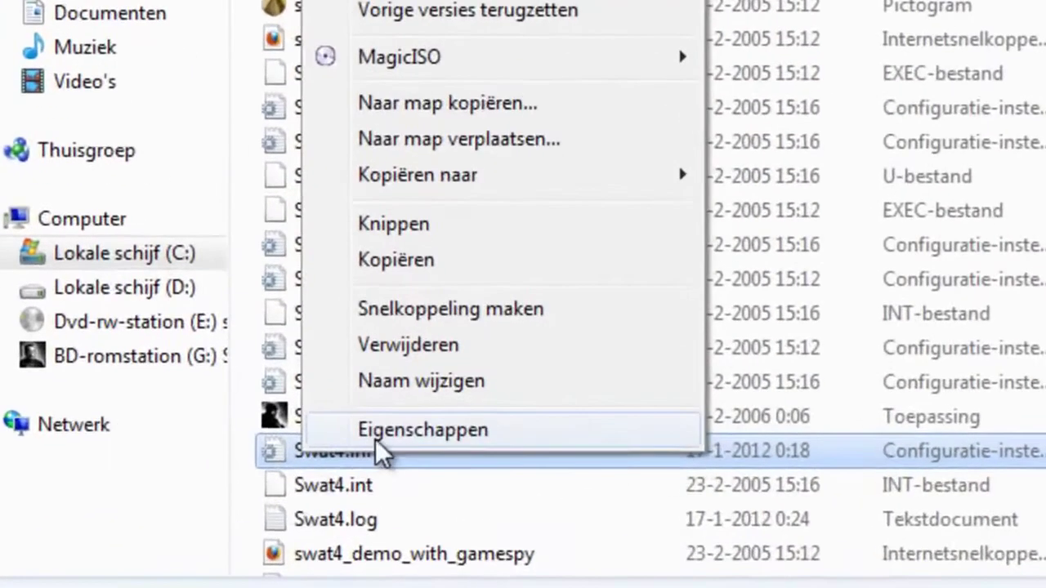
{"action": "left_click", "coordinate": [400, 445]}
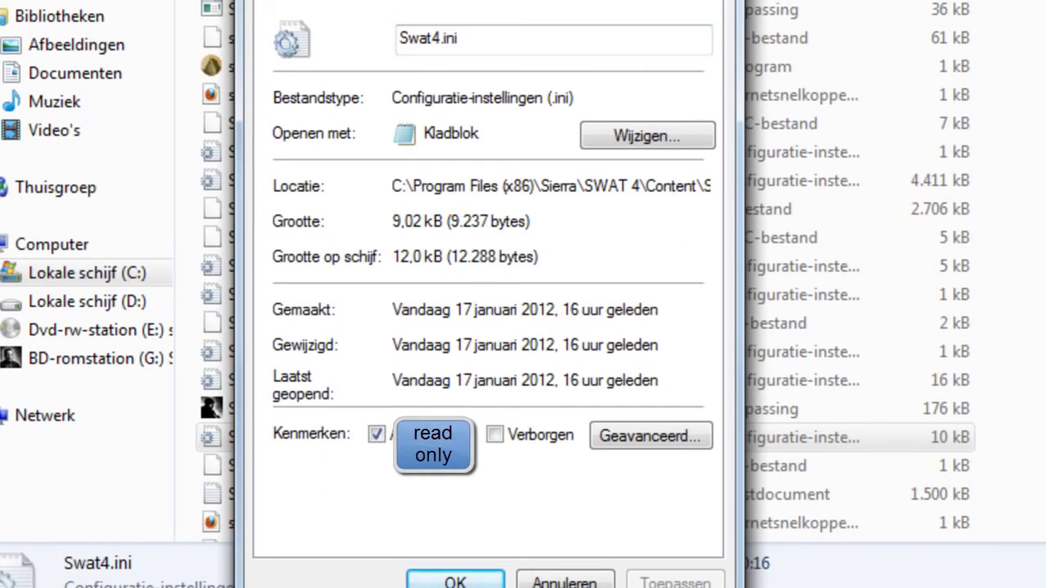
{"action": "key", "text": "Return"}
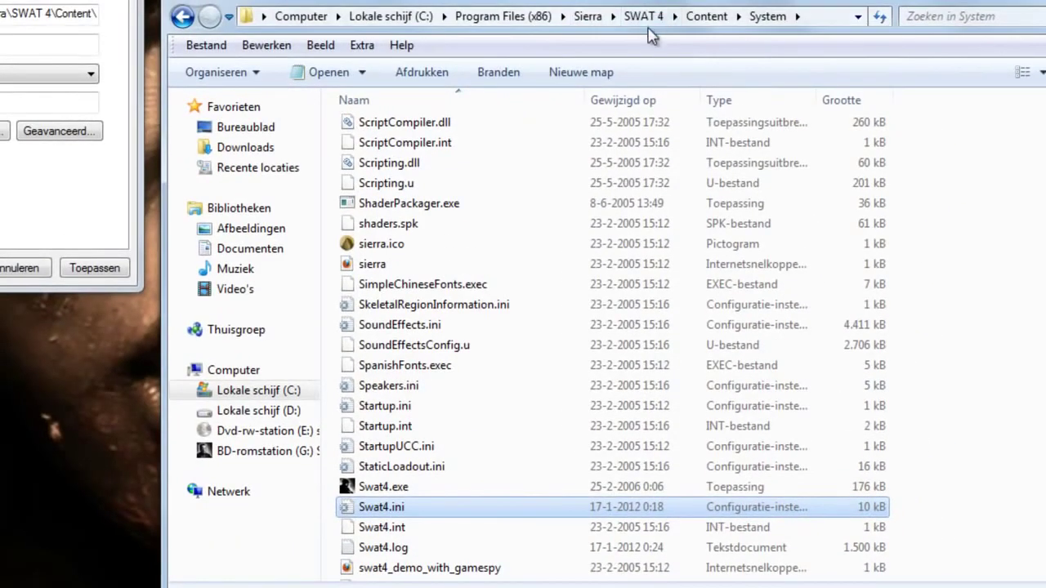
Go back to the SWAT 4 folder and open ContentExpansion\System.
{"action": "left_click", "coordinate": [658, 18]}
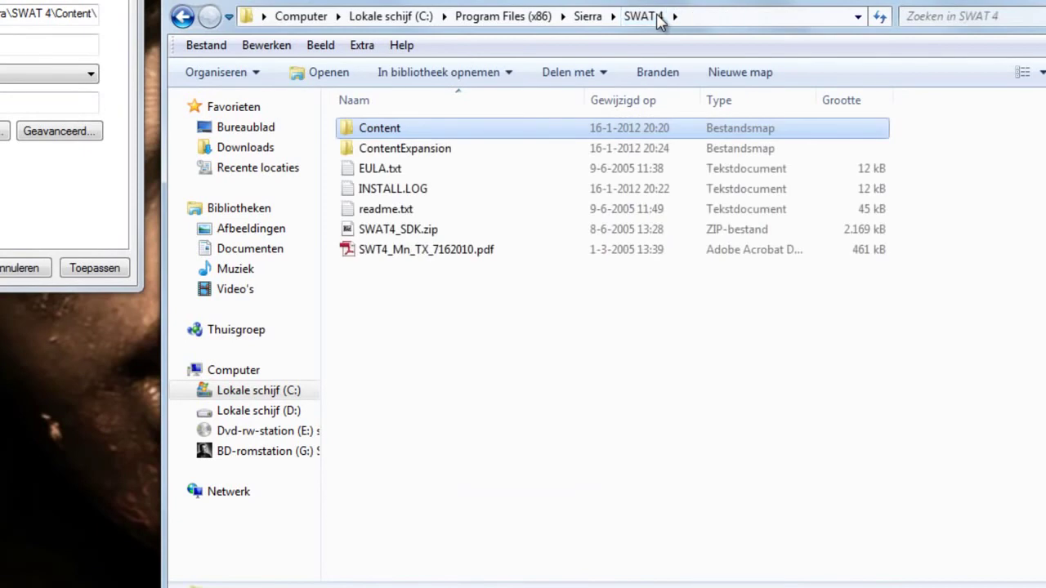
{"action": "double_click", "coordinate": [405, 157]}
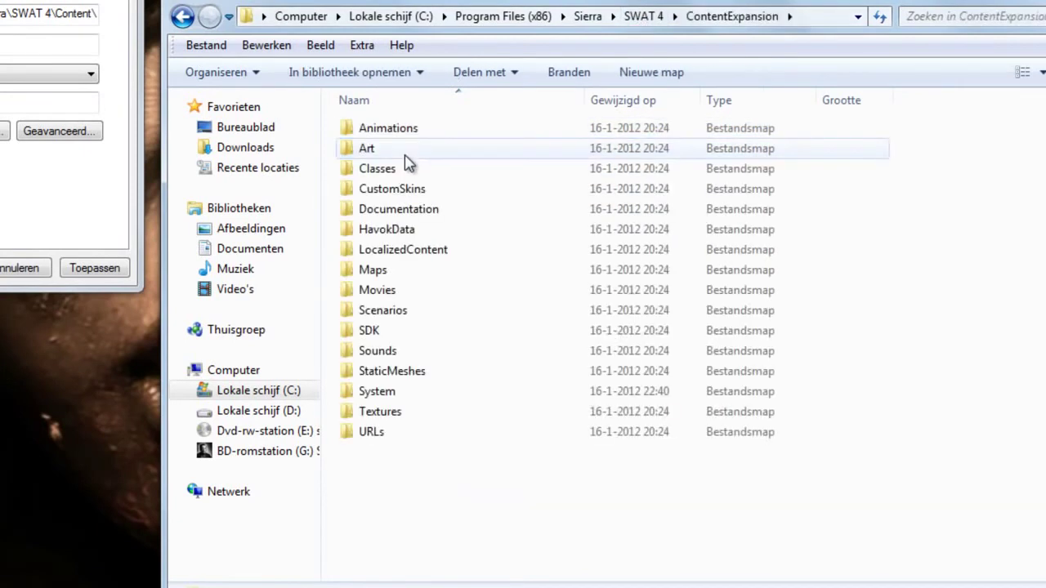
{"action": "double_click", "coordinate": [370, 394]}
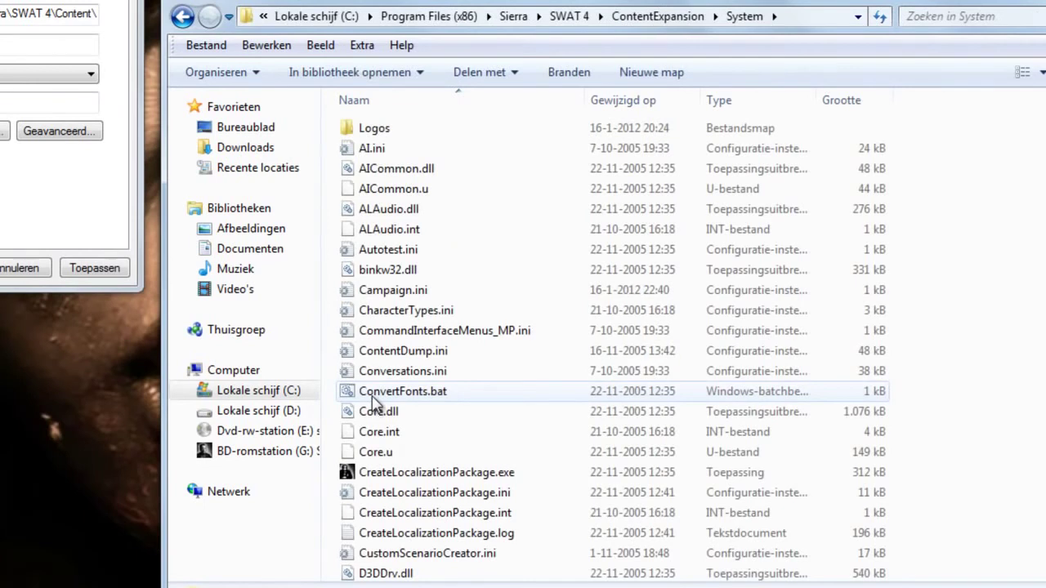
Locate Swat4X.ini in the ContentExpansion\System folder and open it for editing.
{"action": "scroll", "coordinate": [371, 399], "scroll_direction": "down", "scroll_amount": 2}
{"action": "scroll", "coordinate": [369, 398], "scroll_direction": "up", "scroll_amount": 2}
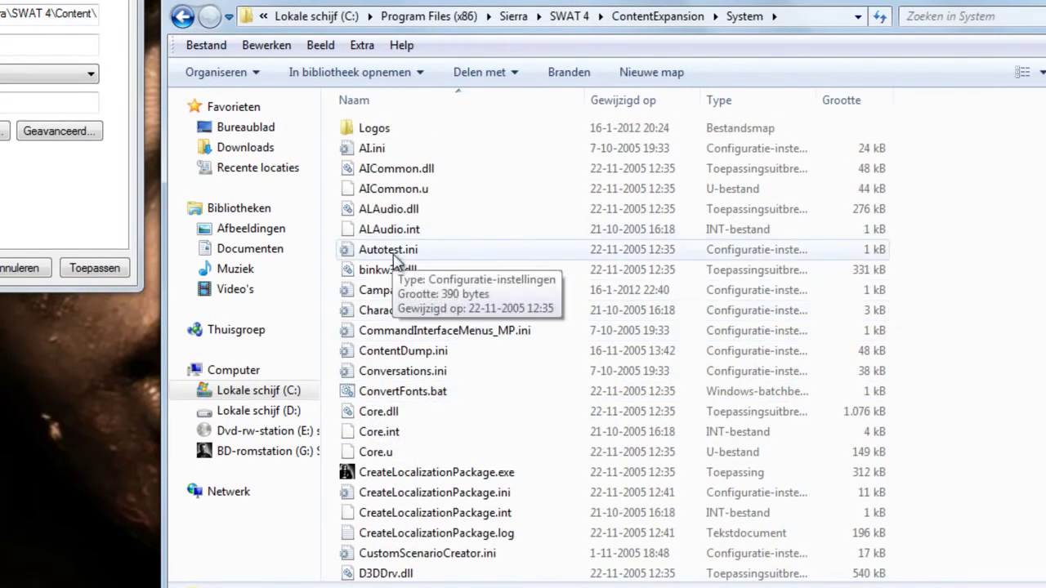
{"action": "key", "text": "s"}
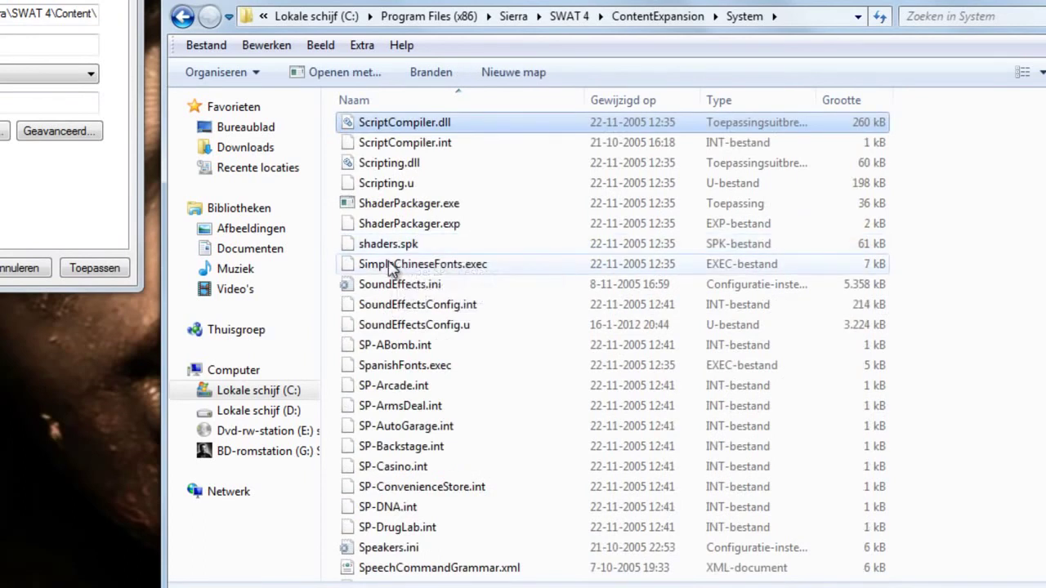
{"action": "key", "text": "Down"}
{"action": "key", "text": "Down"}
{"action": "scroll", "coordinate": [389, 270], "scroll_direction": "down", "scroll_amount": 4}
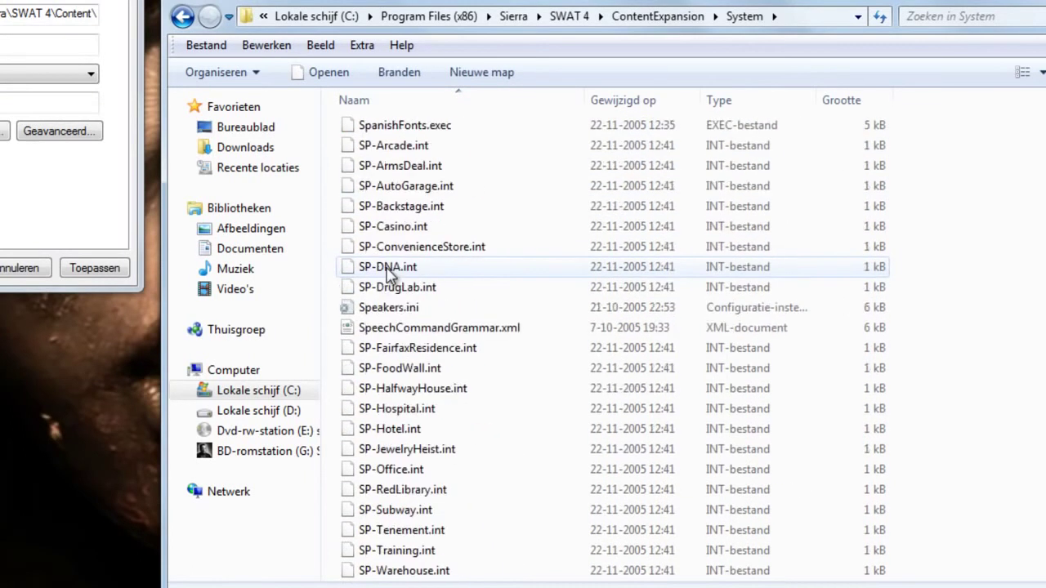
{"action": "key", "text": "s"}
{"action": "key", "text": "s"}
{"action": "key", "text": "s"}
{"action": "type", "text": "sp-c"}
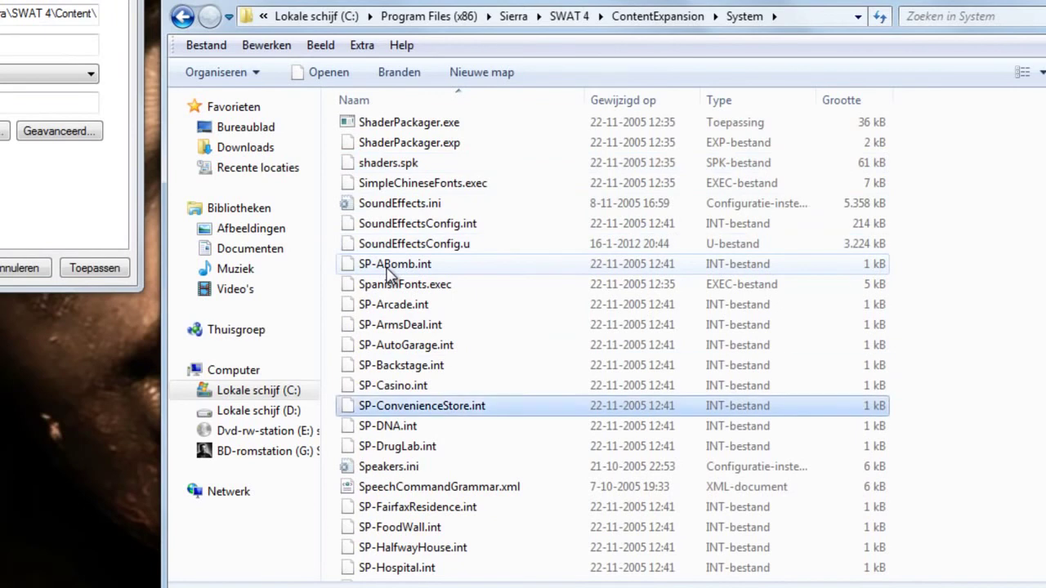
{"action": "key", "text": "Down"}
{"action": "type", "text": "sp-o"}
{"action": "key", "text": "Down"}
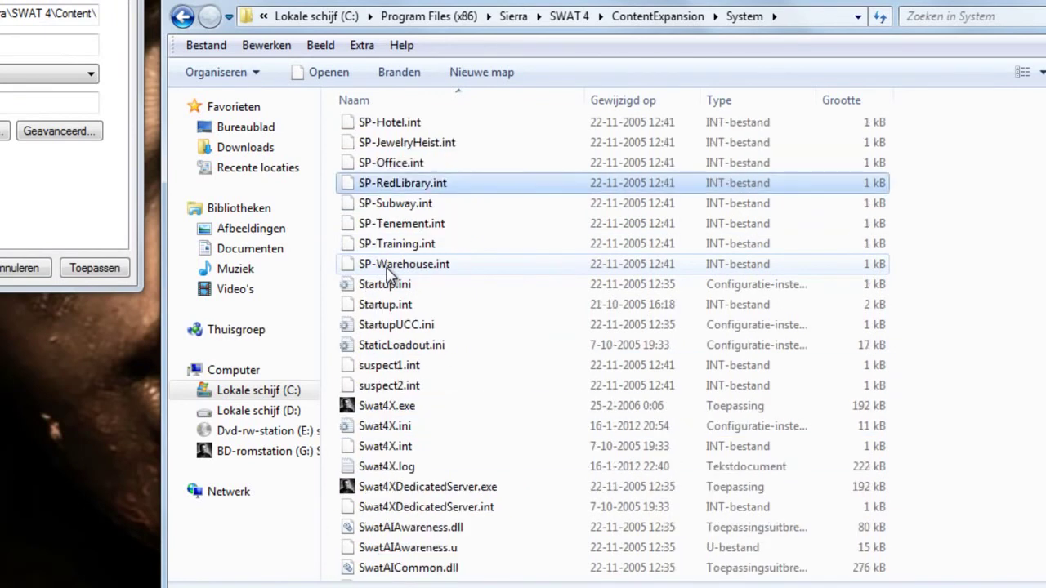
{"action": "left_click", "coordinate": [392, 430]}
{"action": "double_click", "coordinate": [394, 433]}
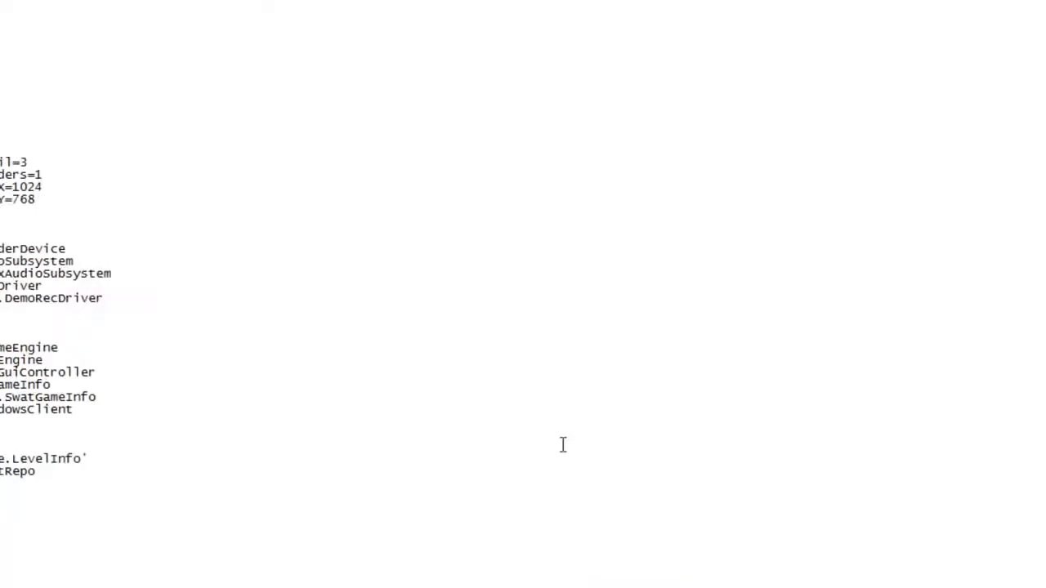
Search Swat4X.ini for "fullscreen" to find the fullscreen viewport lines.
{"action": "key", "text": "ctrl+f"}
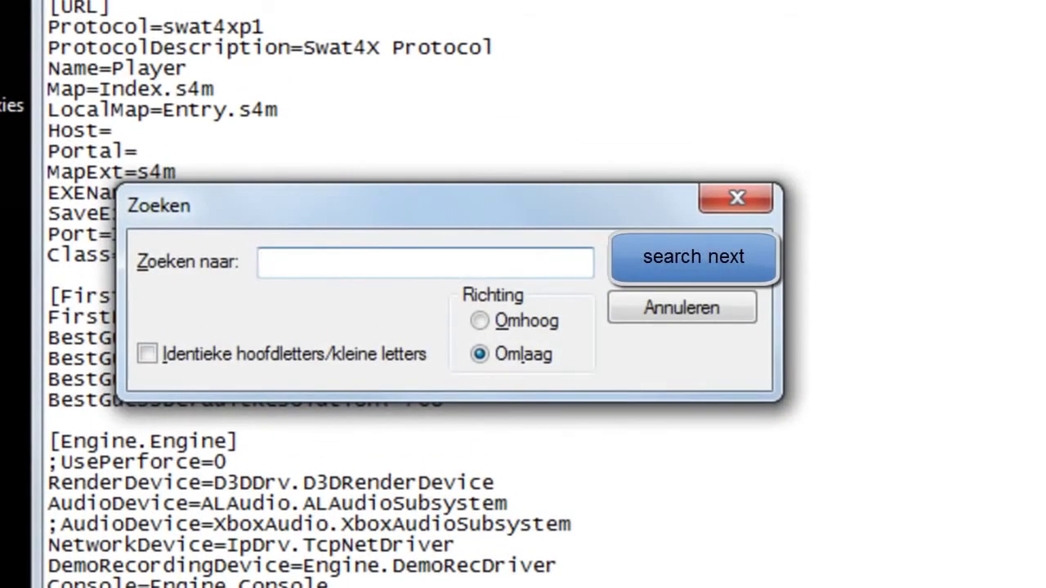
{"action": "type", "text": "fullscreen"}
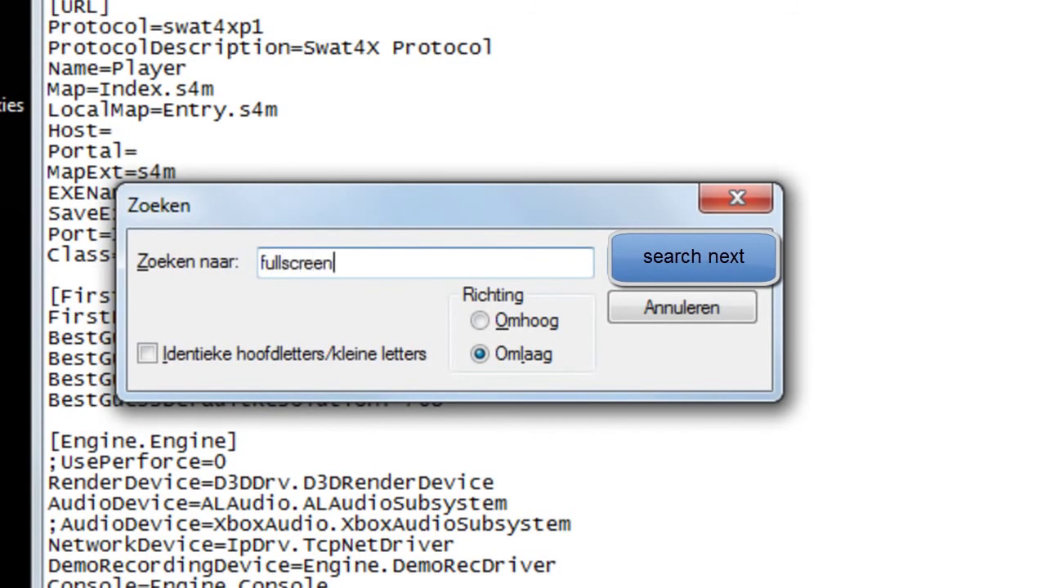
{"action": "key", "text": "Return"}
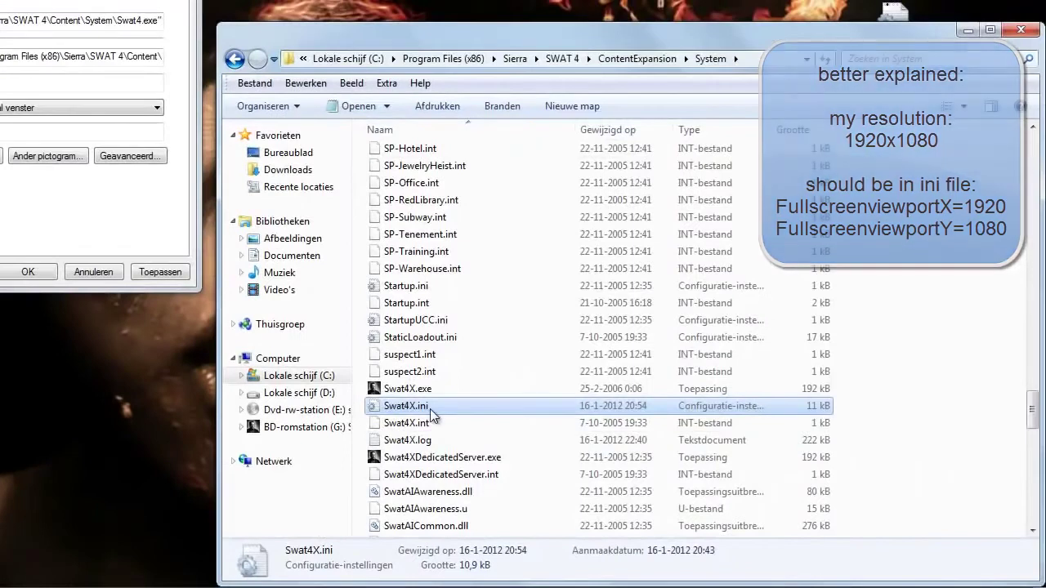
Ensure the read-only attribute is enabled in the properties of Swat4X.ini and accept the dialog.
{"action": "right_click", "coordinate": [431, 409]}
{"action": "left_click", "coordinate": [458, 396]}
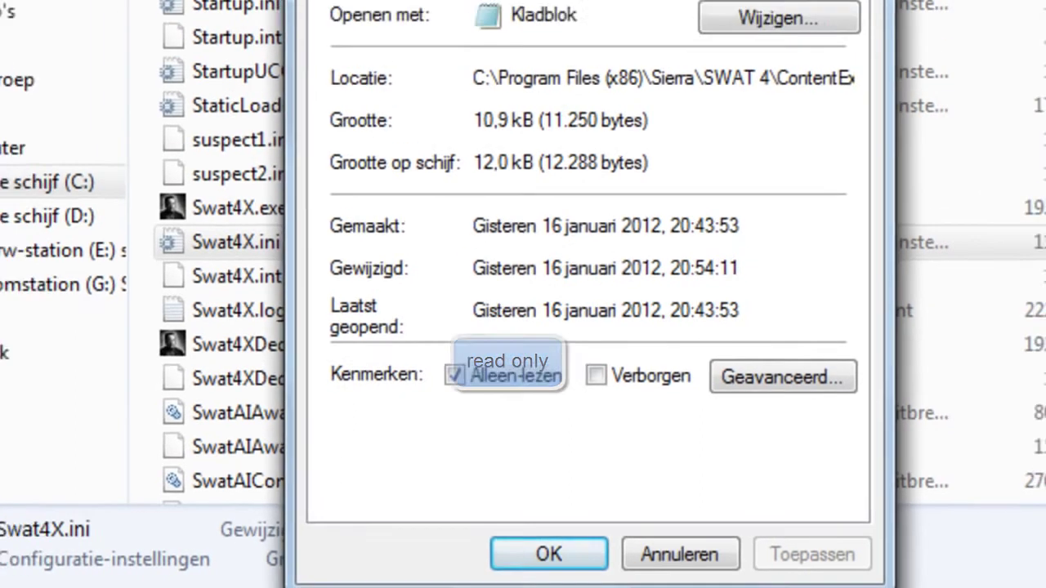
{"action": "left_click", "coordinate": [533, 554]}
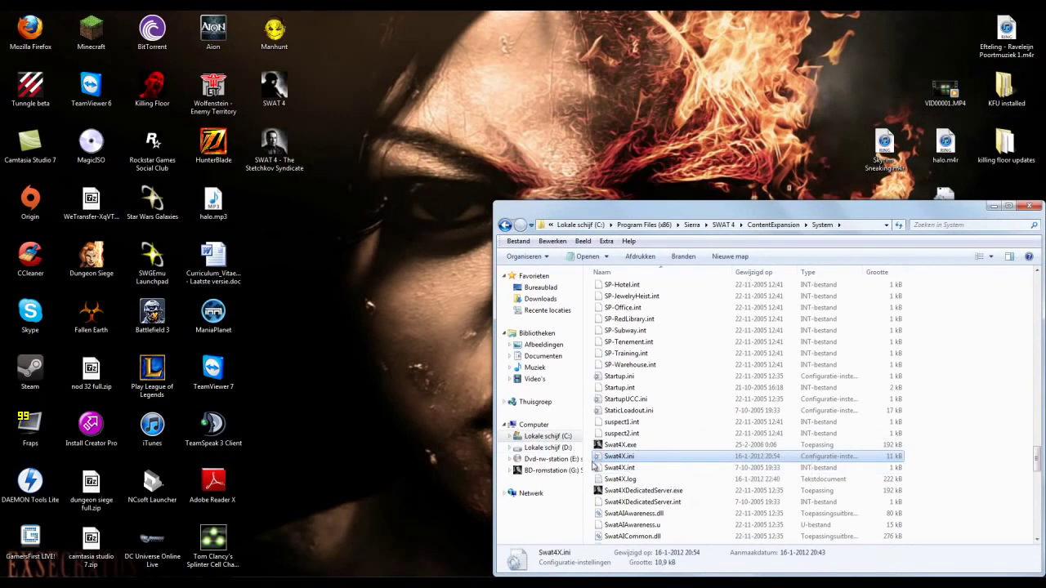
Launch the expansion by running Swat4X.exe from the ContentExpansion\System folder.
{"action": "left_click", "coordinate": [618, 447]}
{"action": "double_click", "coordinate": [618, 445]}
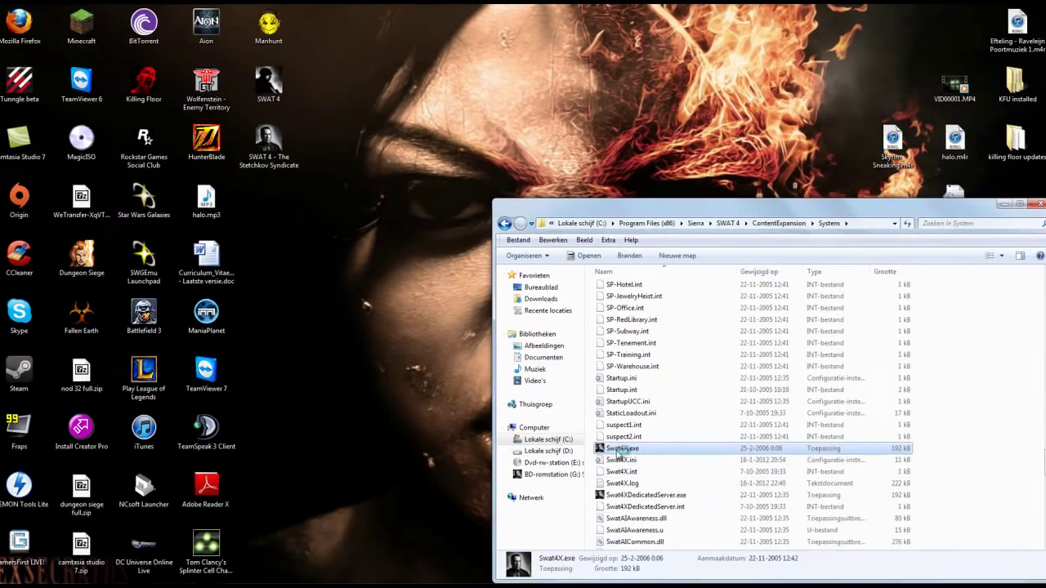